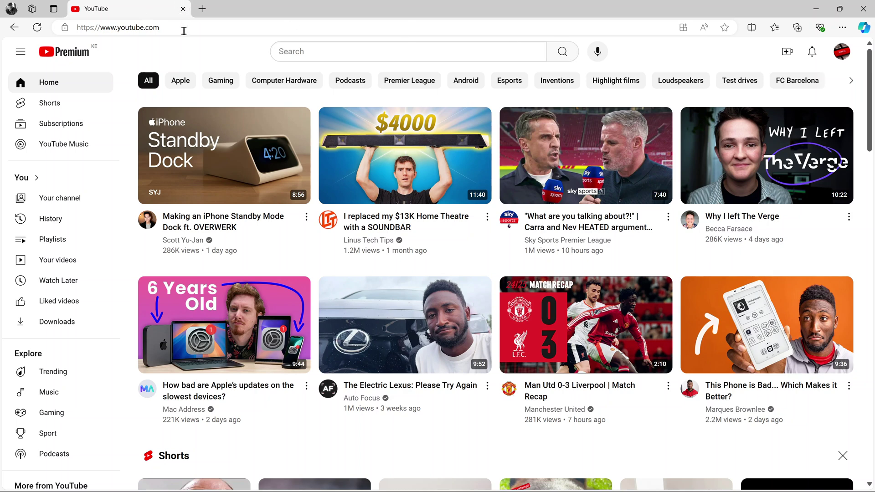
Step: Glance at the account menu, then put the cursor in the address bar to enter youtube.com/verify
left_click(841, 53)
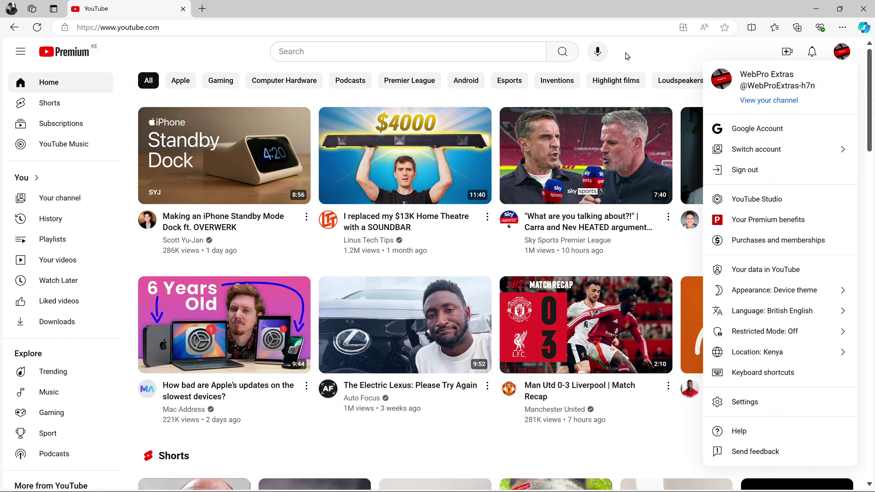
left_click(657, 49)
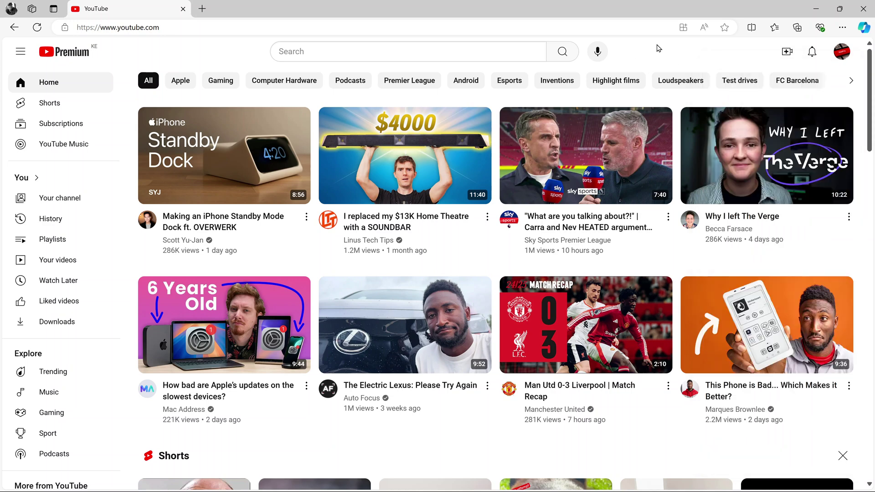
left_click(193, 28)
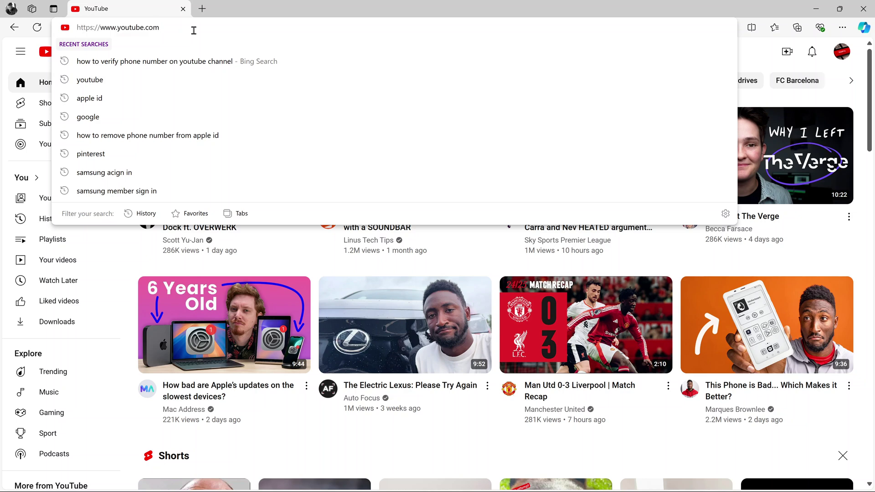
type("/verify")
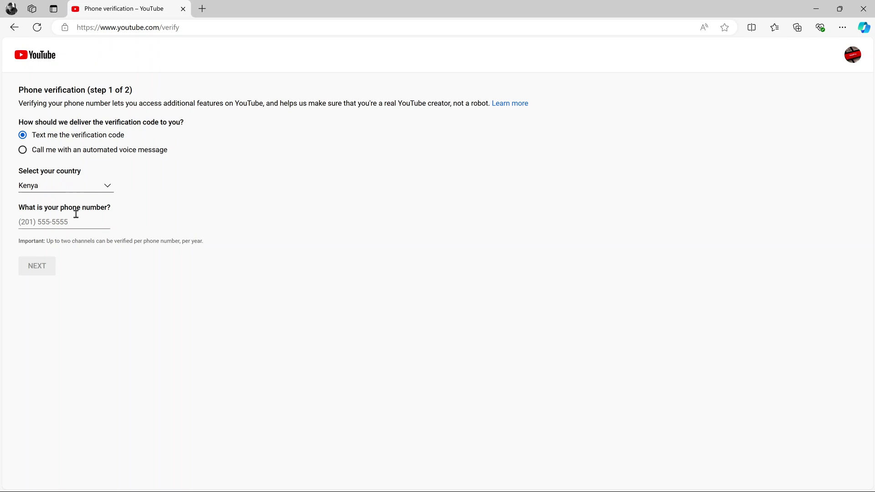
Step: Select the phone number field on the Kenya text-code verification form
left_click(65, 222)
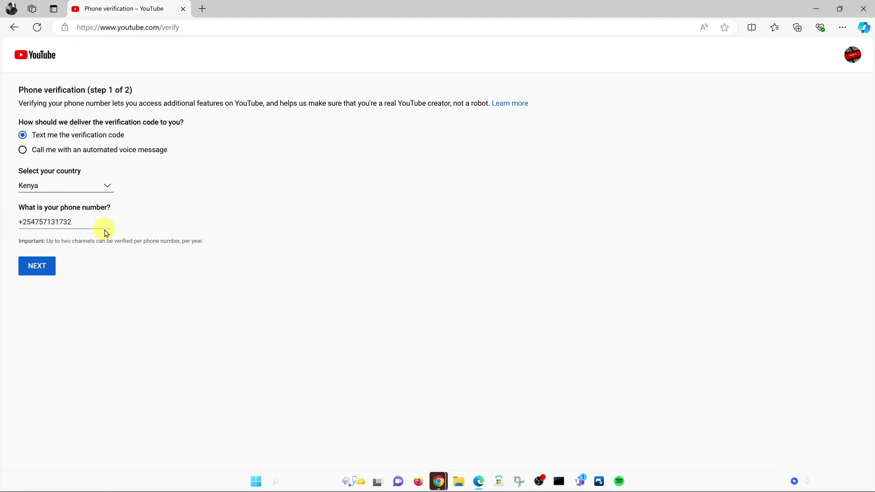
Step: Send the Kenyan number for a text code and select the step-2 code field
left_click(35, 268)
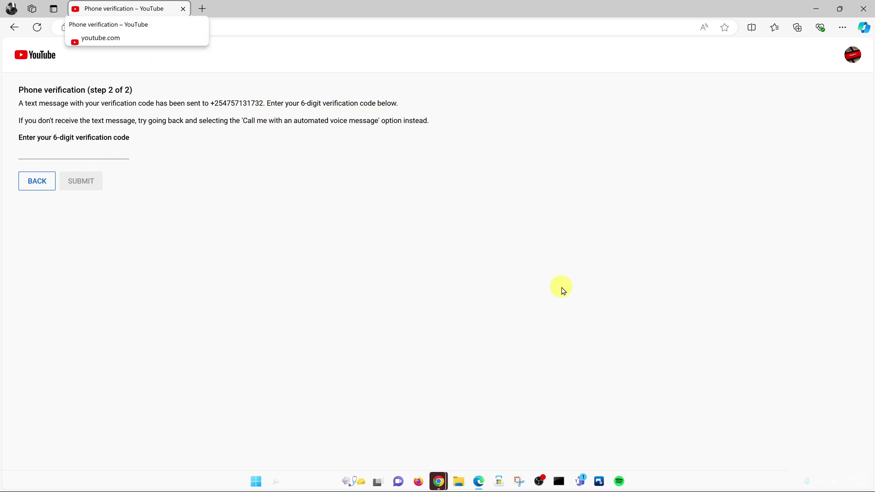
left_click(33, 151)
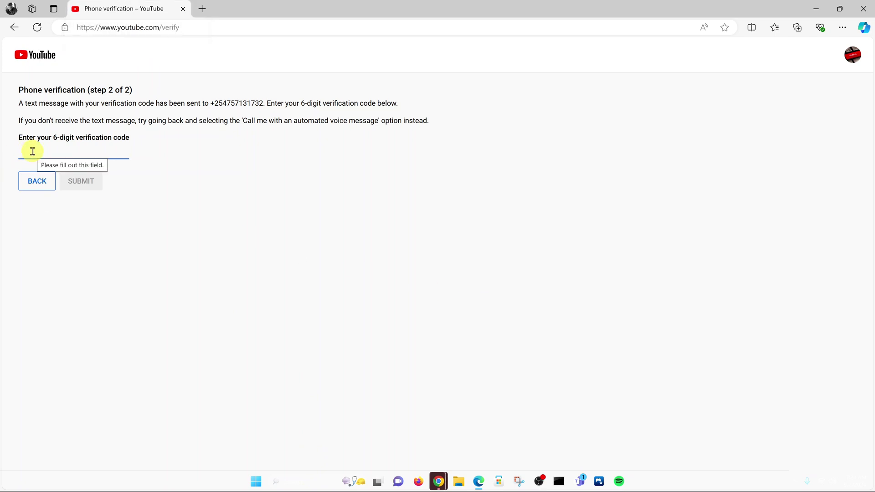
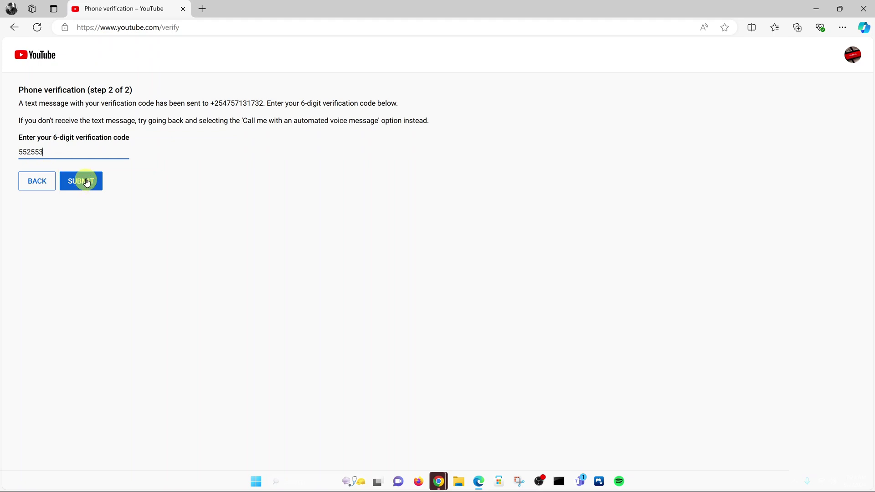
Step: Submit the six-digit SMS code, then return to the YouTube home page
left_click(81, 181)
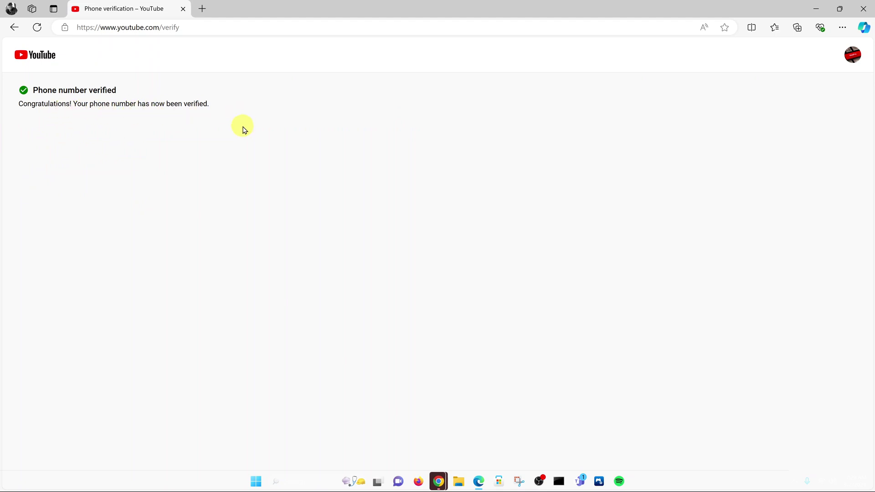
left_click(31, 61)
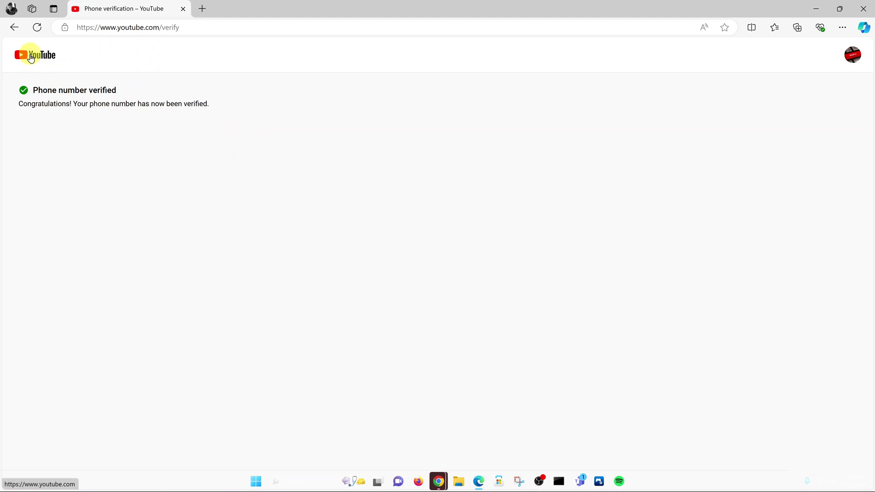